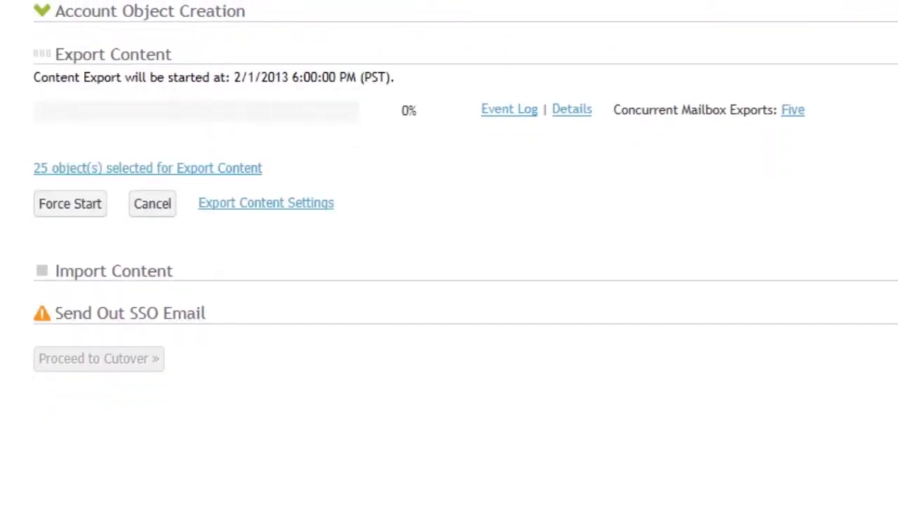
Change the number of concurrent mailbox exports for the content export
left_click(793, 112)
left_click(811, 118)
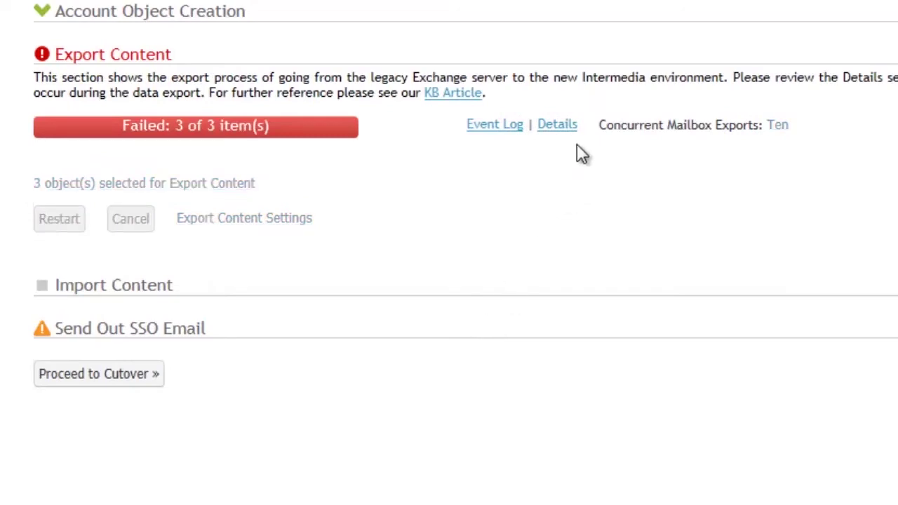
Examine the failed content export details and the event log of the restoretest mailbox
left_click(557, 125)
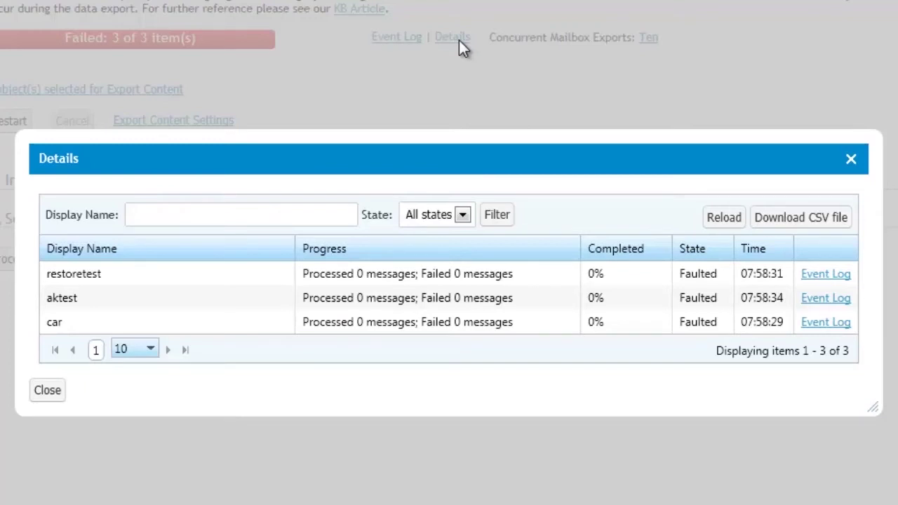
left_click(818, 274)
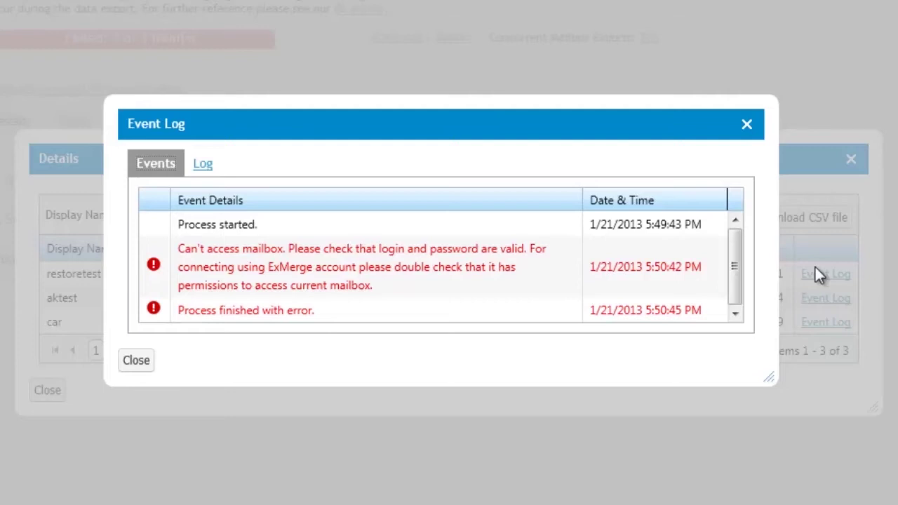
left_click(137, 362)
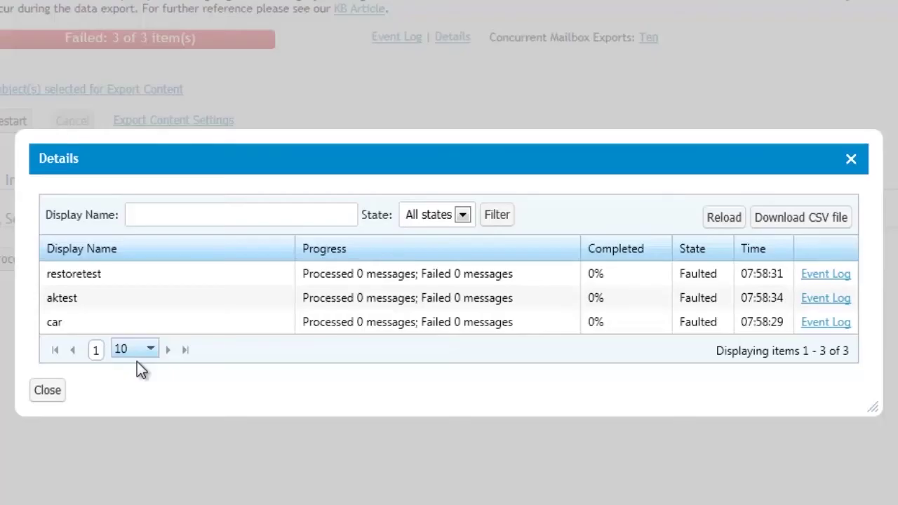
left_click(49, 391)
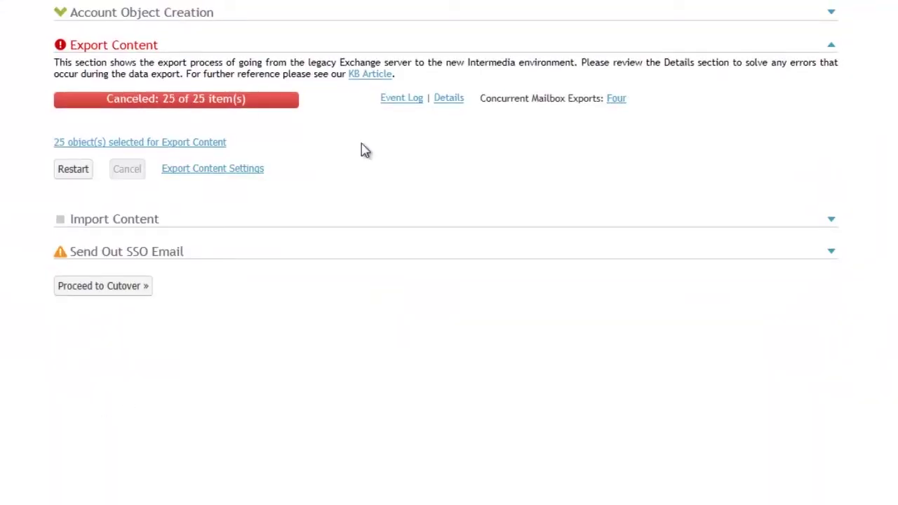
Start restarting the content export and deselect every mailbox from ulp_15 to test015, keeping REW selected
left_click(75, 171)
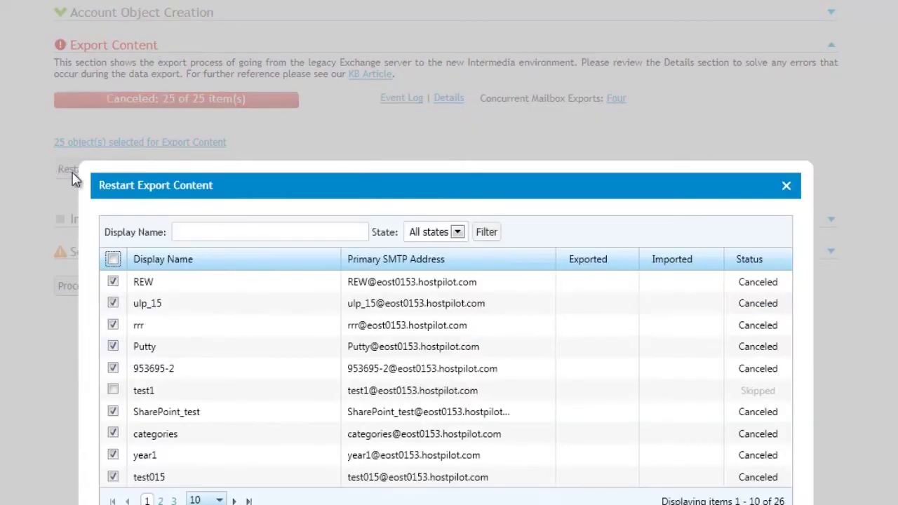
left_click(113, 303)
left_click(113, 325)
left_click(113, 346)
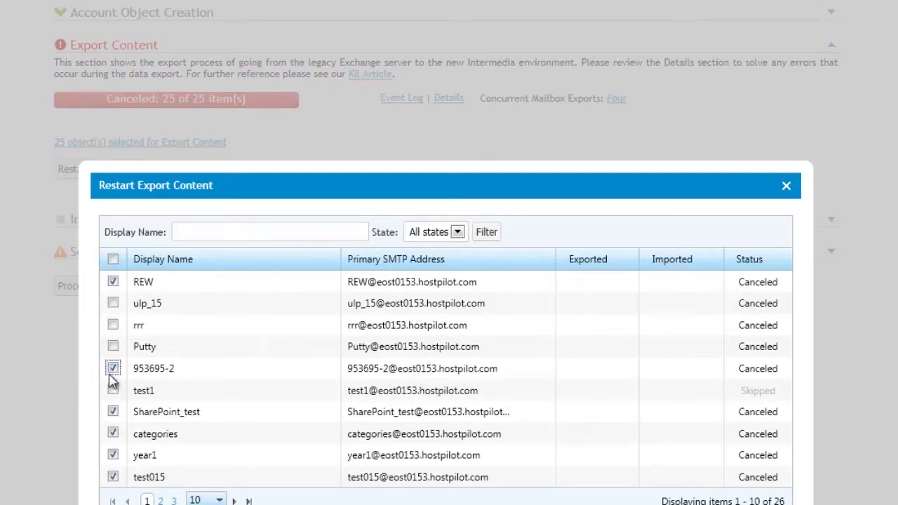
left_click(113, 368)
left_click(113, 412)
left_click(113, 477)
left_click(113, 434)
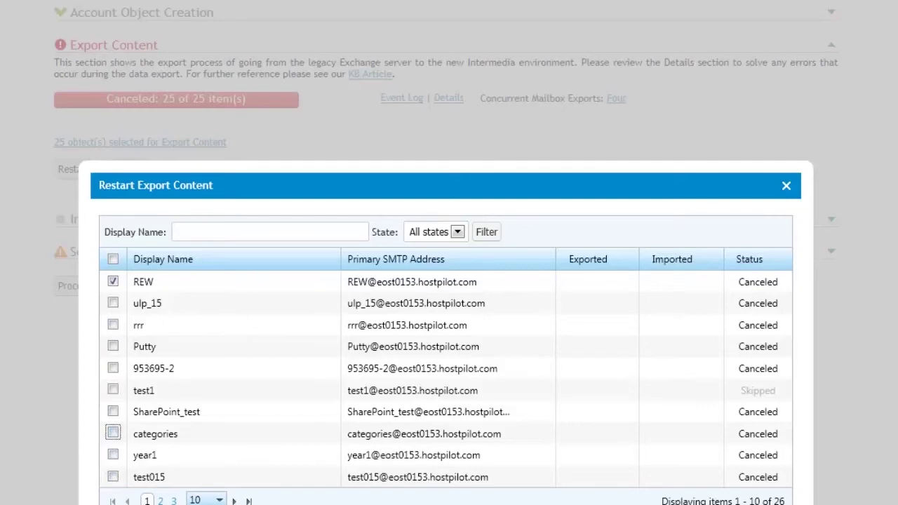
List 50 mailboxes per page and deselect those from Test Room 1 down to the one above 953695, keeping car selected
left_click(212, 481)
left_click(222, 504)
scroll(196, 454, "down", 3)
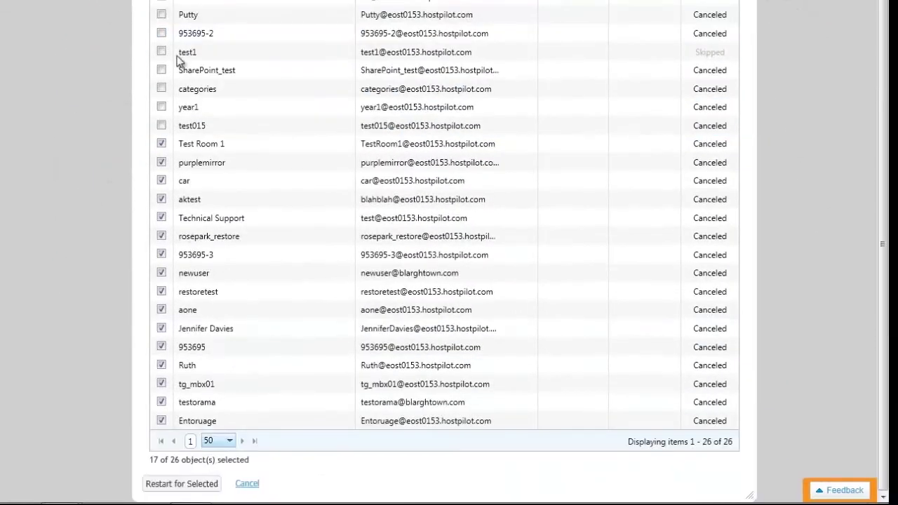
left_click(161, 143)
left_click(162, 162)
left_click(161, 199)
left_click(161, 217)
left_click(162, 236)
left_click(161, 254)
left_click(162, 273)
left_click(161, 328)
left_click(161, 310)
left_click(161, 292)
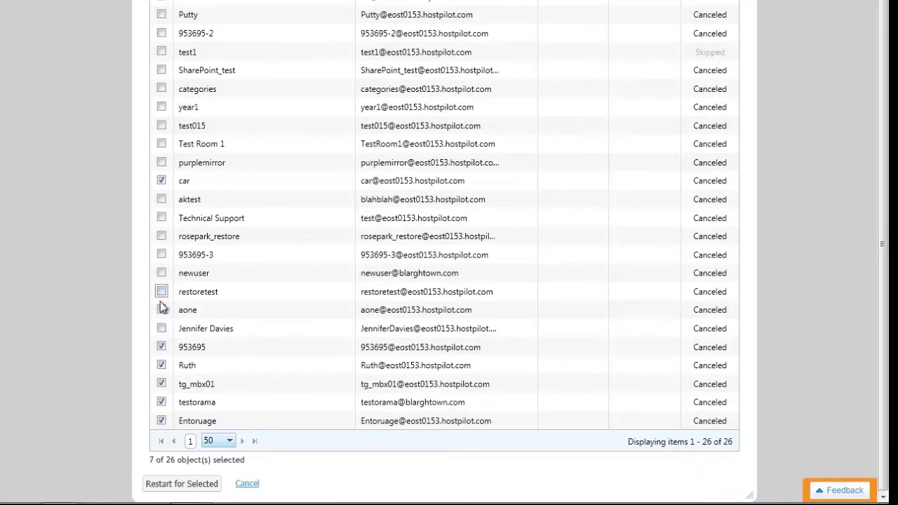
Deselect the mailboxes from 953695 to Entoruage and restart the content export for the selected ones
left_click(161, 347)
left_click(161, 383)
left_click(161, 365)
left_click(161, 402)
left_click(161, 421)
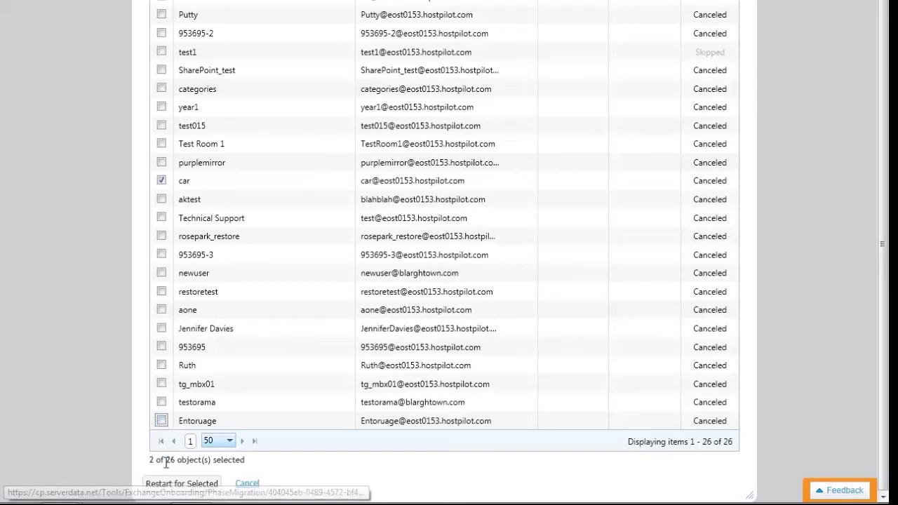
left_click(176, 485)
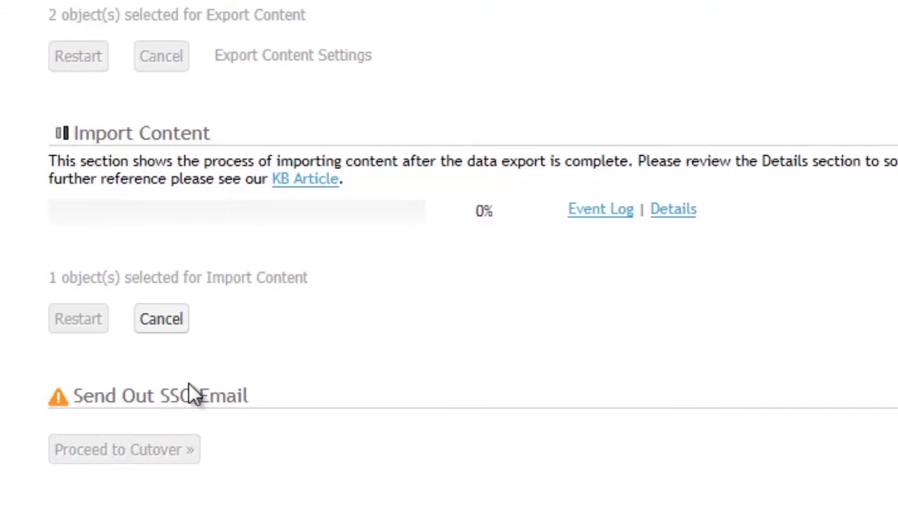
Check the progress details of the content import
left_click(596, 211)
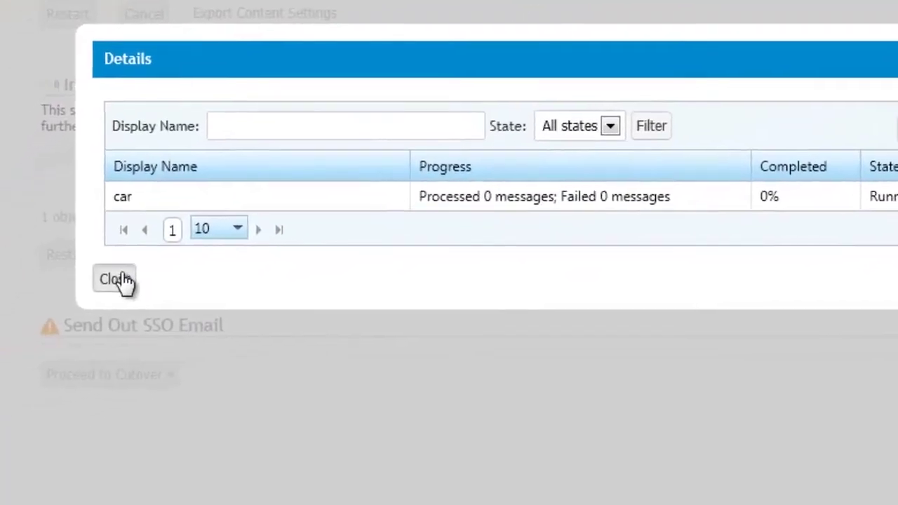
left_click(45, 323)
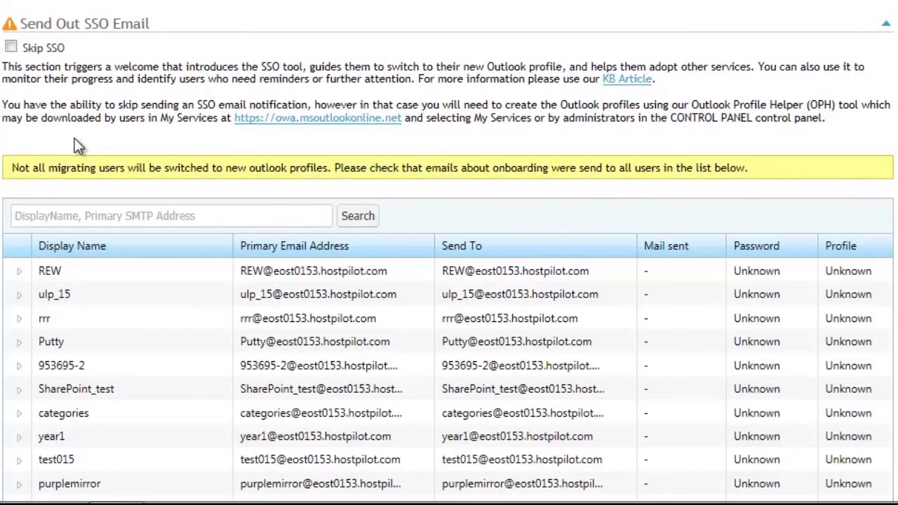
Review the Send Out SSO Email section, turn on its Skip SSO option and turn it off again
scroll(74, 139, "down", 7)
scroll(24, 98, "down", 7)
scroll(56, 70, "up", 8)
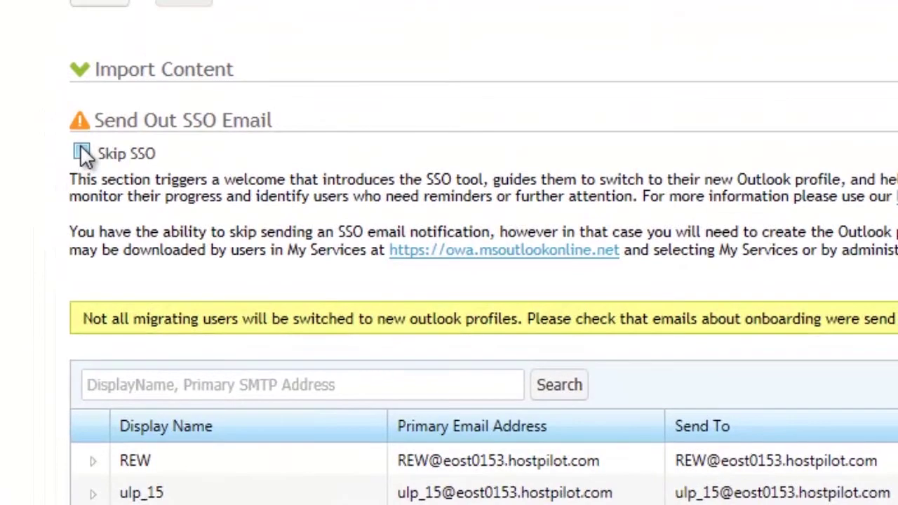
left_click(82, 154)
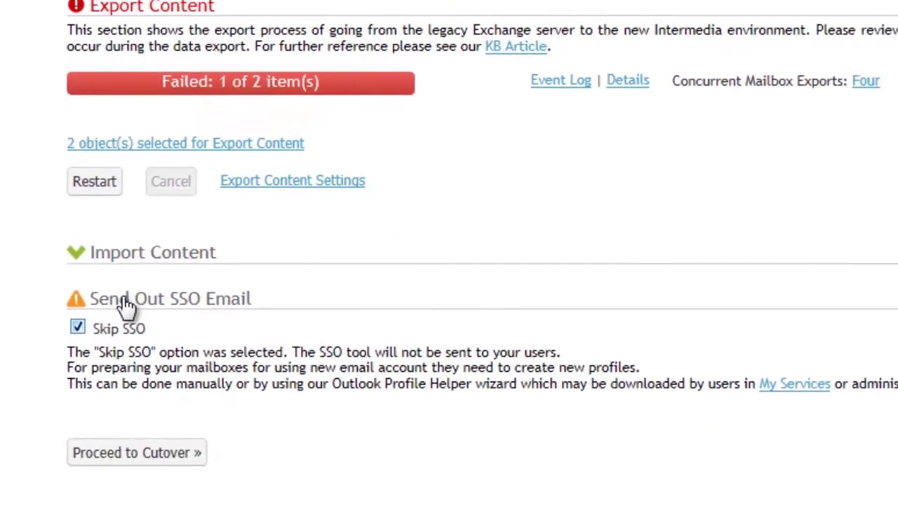
left_click(77, 327)
Search the SSO email user list for "rew", then clear the search to list all users again
left_click(124, 293)
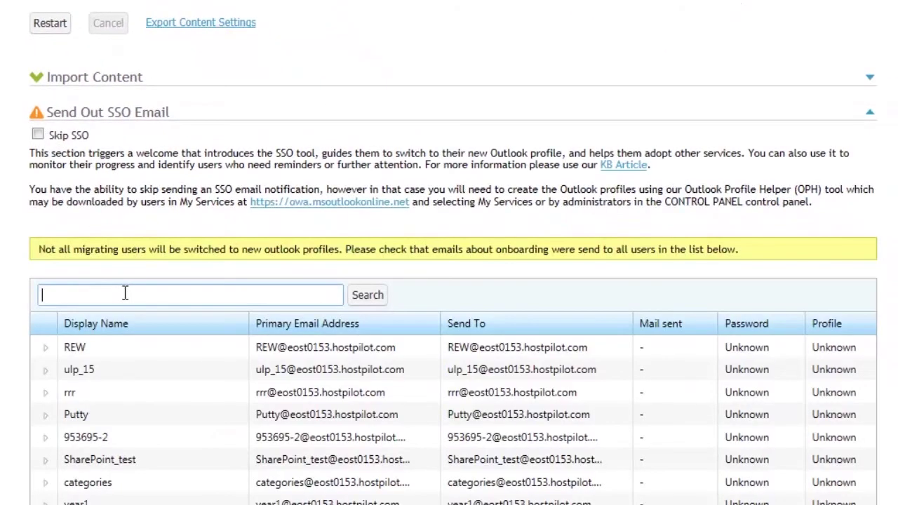
type("rew")
key("Return")
key("BackSpace")
key("BackSpace")
key("BackSpace")
key("Return")
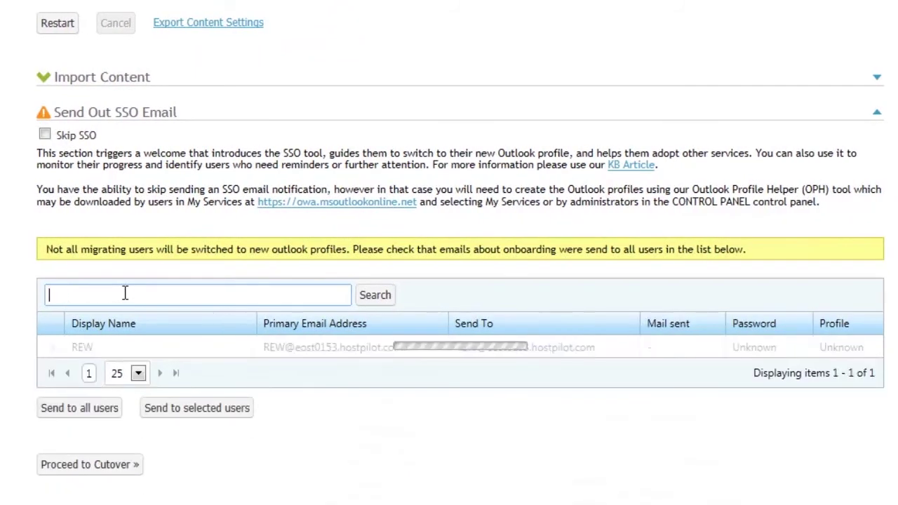
Select several users in the SSO email list and send the SSO email to the selected users
scroll(219, 272, "down", 5)
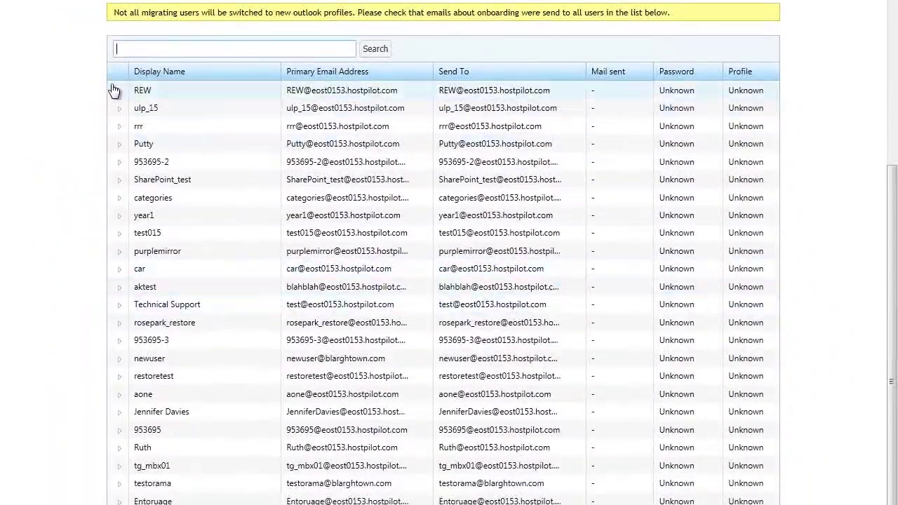
left_click(117, 77)
left_click(213, 269, "ctrl")
left_click(238, 358, "ctrl")
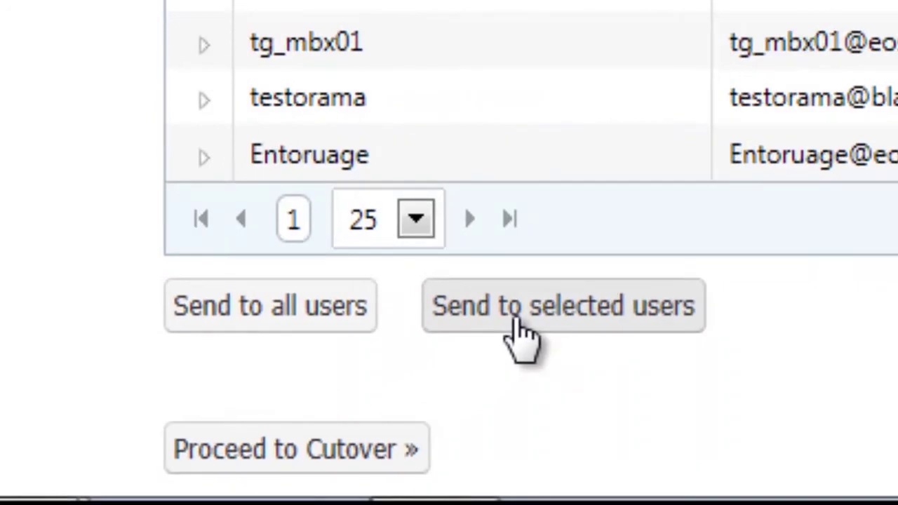
left_click(228, 312)
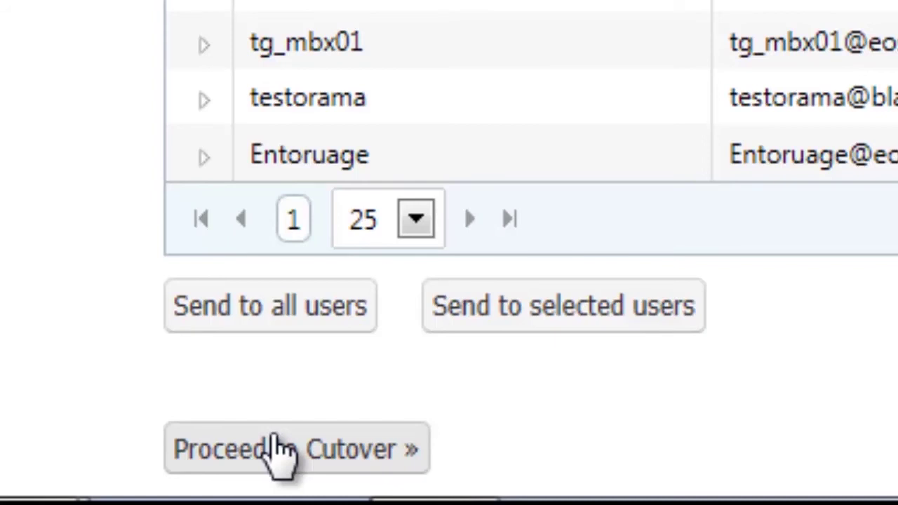
Proceed to the Cutover phase of the migration and confirm it
left_click(280, 452)
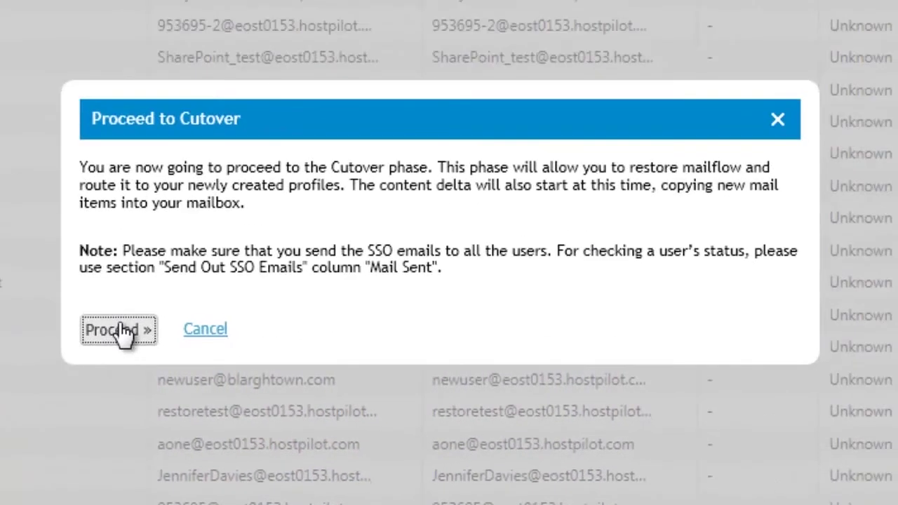
left_click(118, 330)
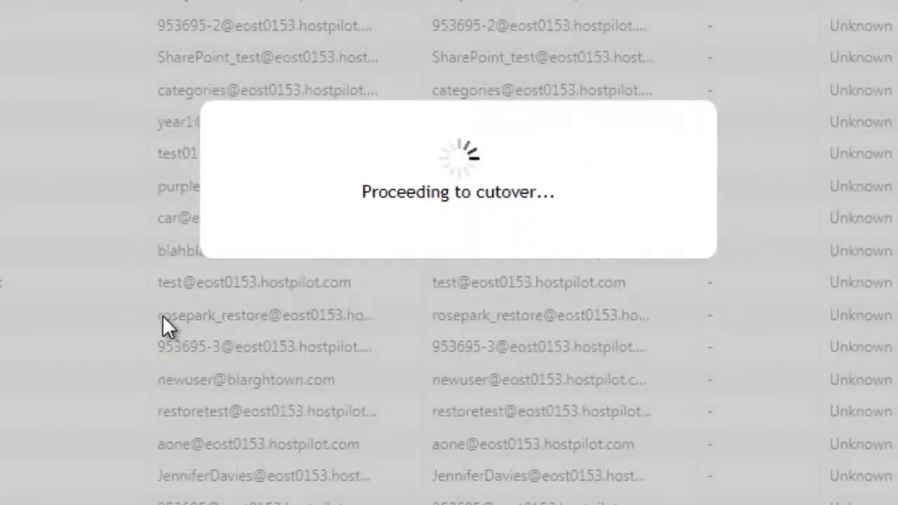